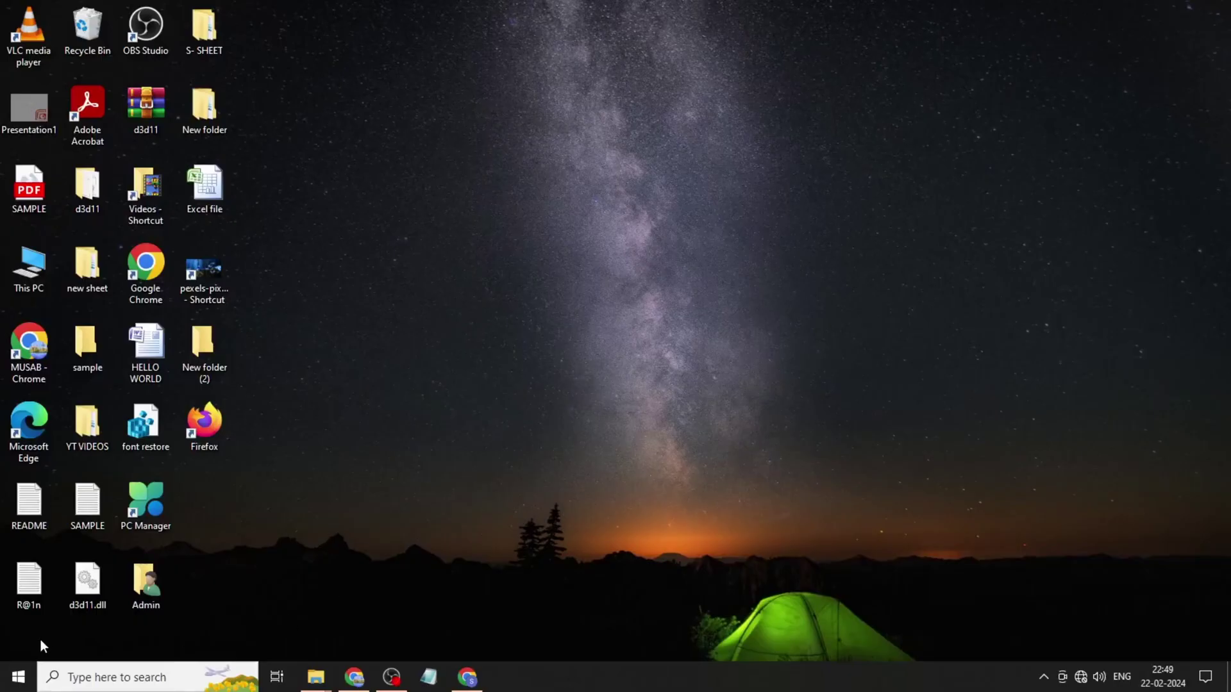
# Turn off Sticky Keys and Toggle Keys in Settings' Ease of Access keyboard options.
pyautogui.rightClick(17, 677)
pyautogui.click(81, 529)
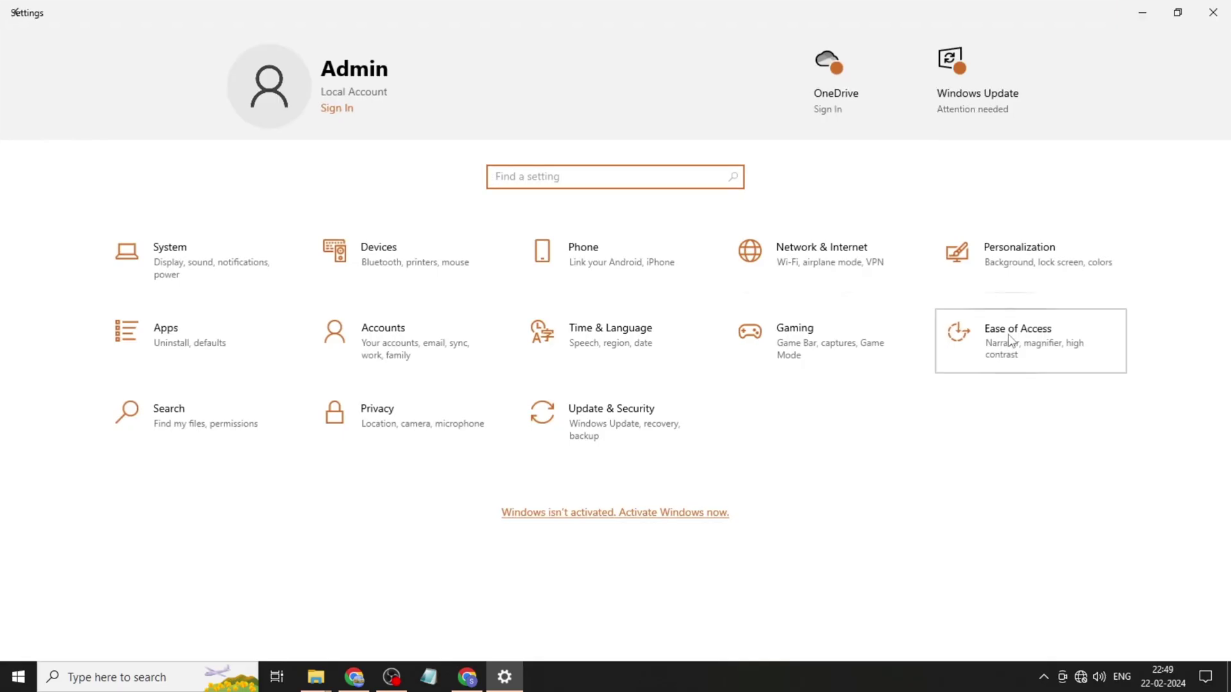
pyautogui.click(1025, 333)
pyautogui.scroll(-2, 78, 458)
pyautogui.click(75, 501)
pyautogui.scroll(-3, 368, 459)
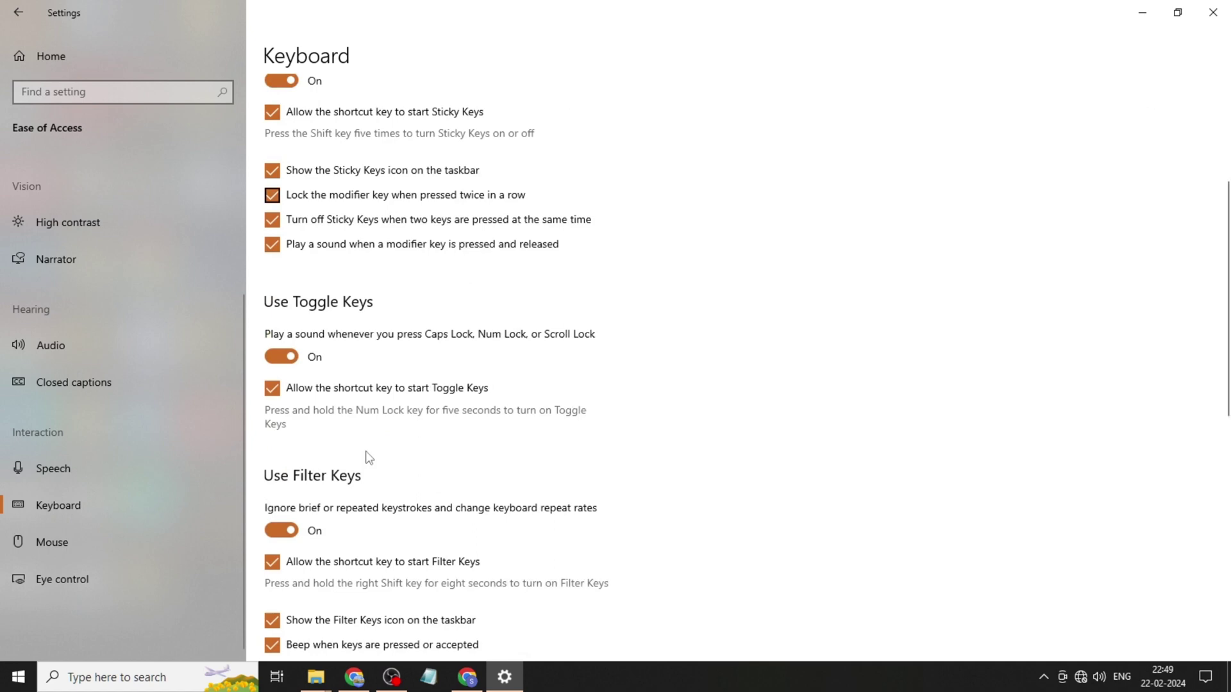
pyautogui.scroll(-4, 368, 459)
pyautogui.scroll(3, 366, 454)
pyautogui.scroll(5, 369, 455)
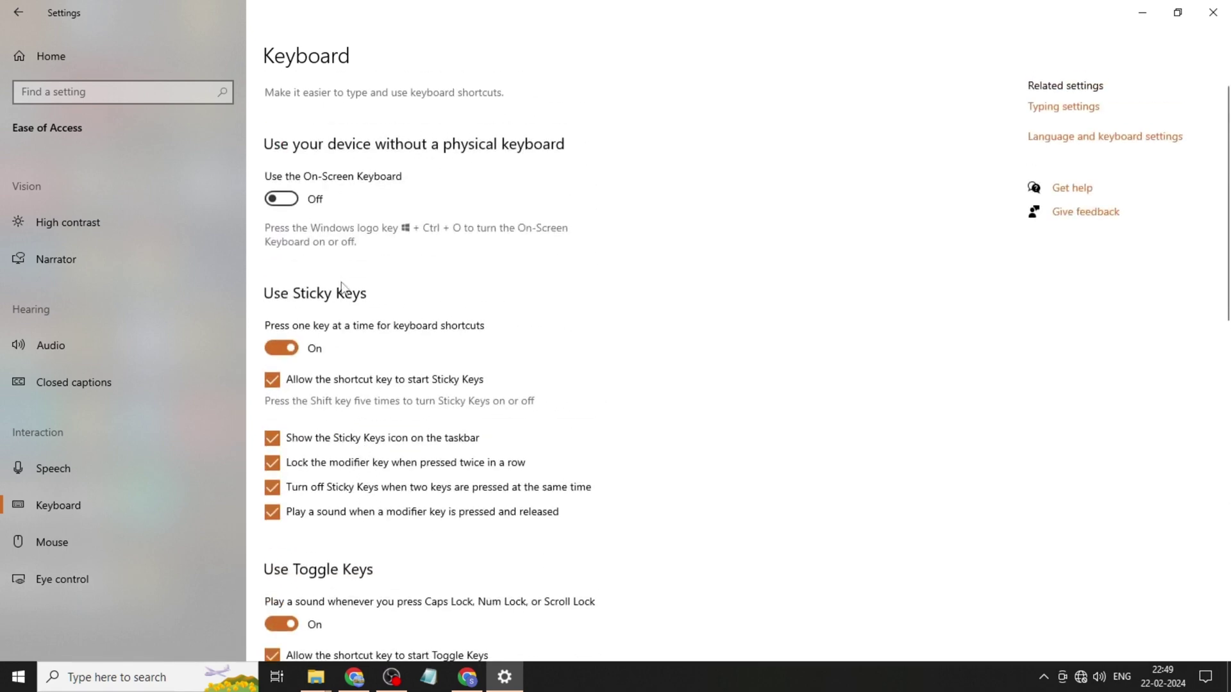
pyautogui.click(282, 348)
pyautogui.scroll(-3, 285, 341)
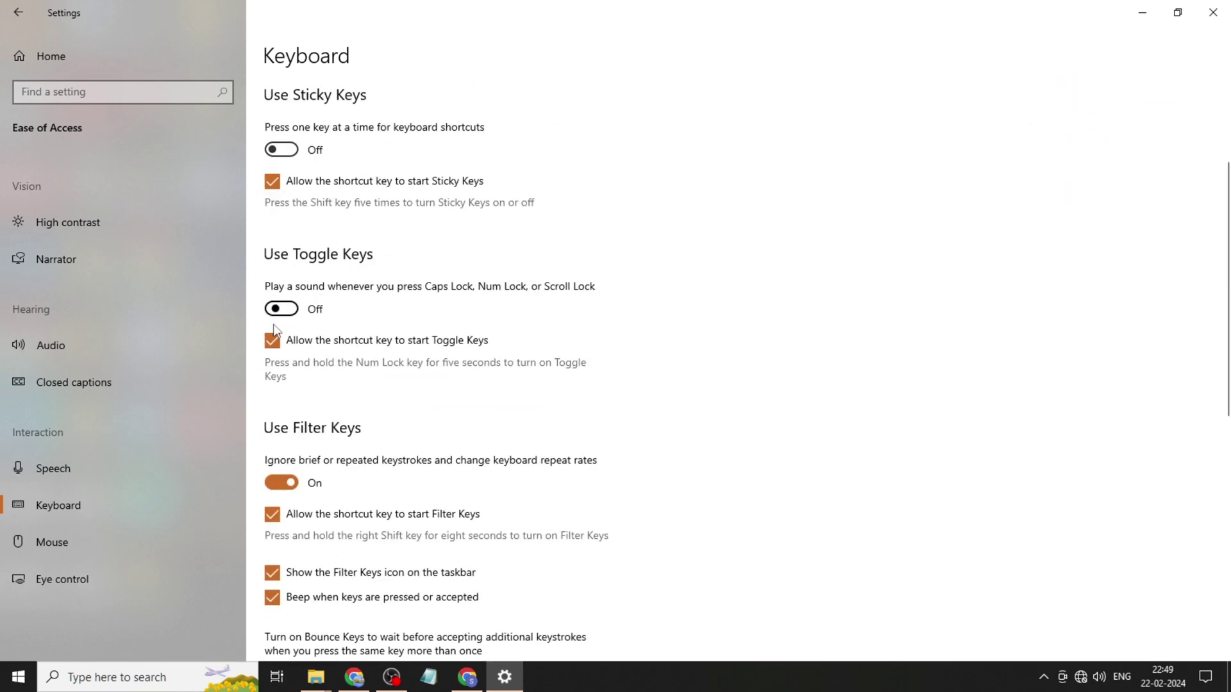
# From the desktop, search for 'control panel' and open Control Panel.
pyautogui.press('super+d')
pyautogui.click(111, 675)
pyautogui.write('c')
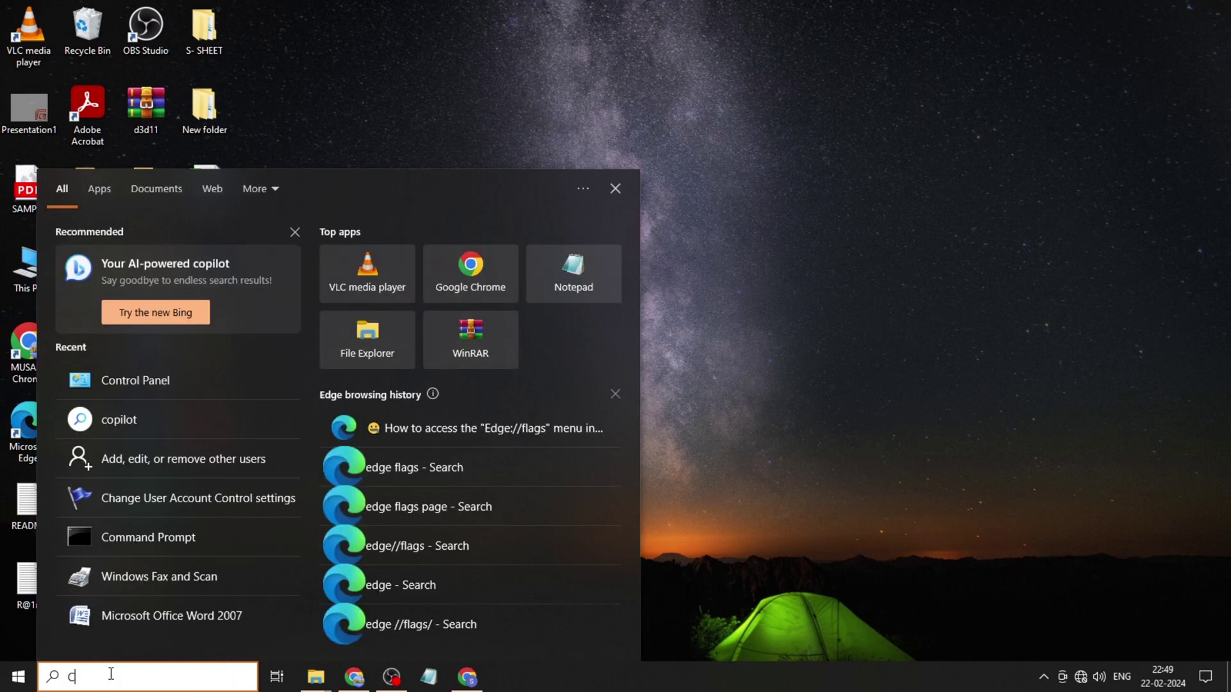
pyautogui.write('o')
pyautogui.click(146, 267)
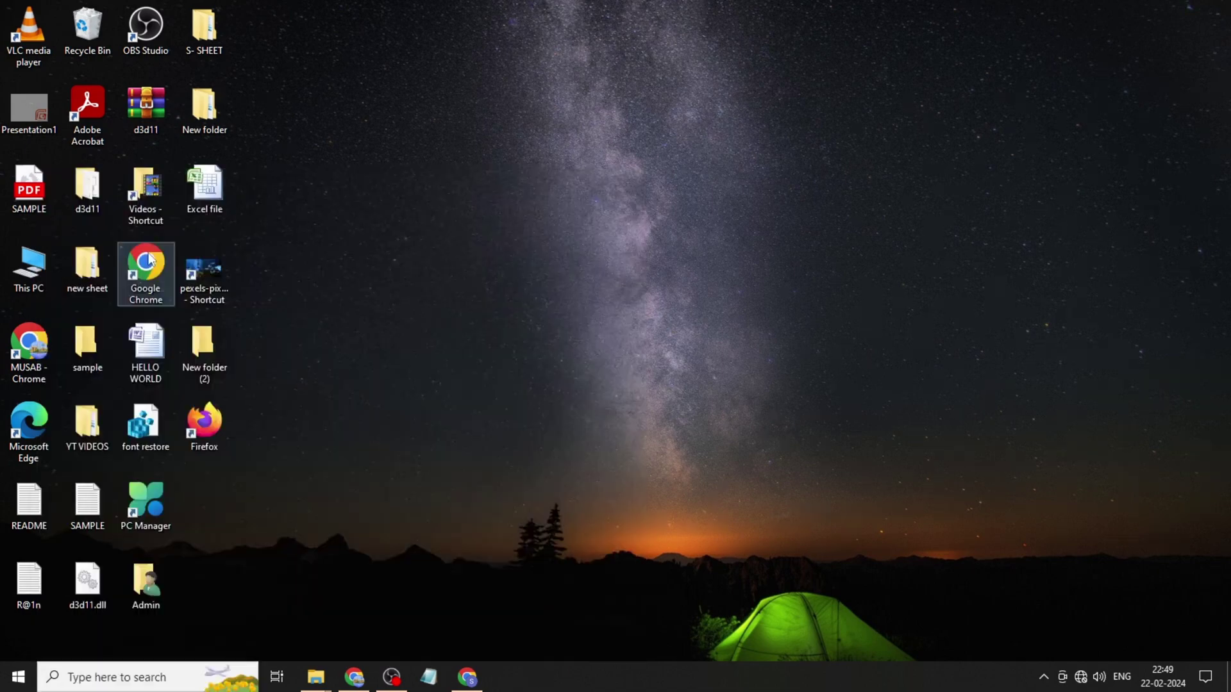
# Switch Control Panel to Category view and go to Ease of Access Center's 'Make the keyboard easier to use'.
pyautogui.click(1135, 70)
pyautogui.click(1159, 90)
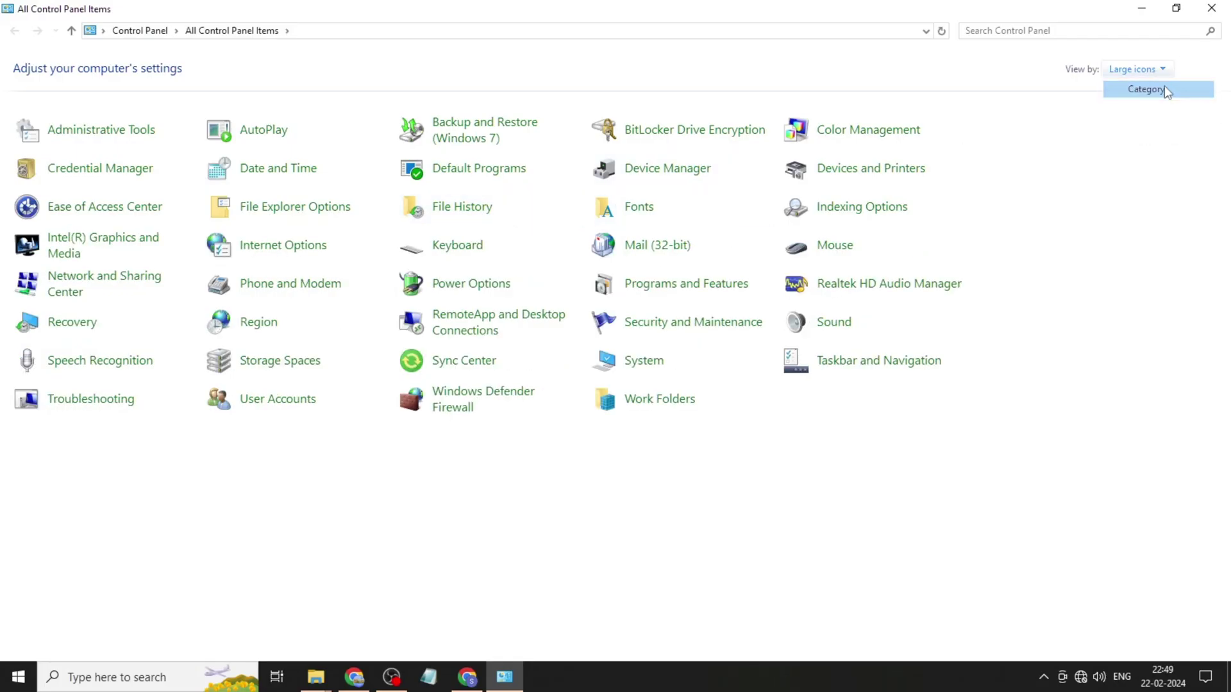
pyautogui.click(716, 233)
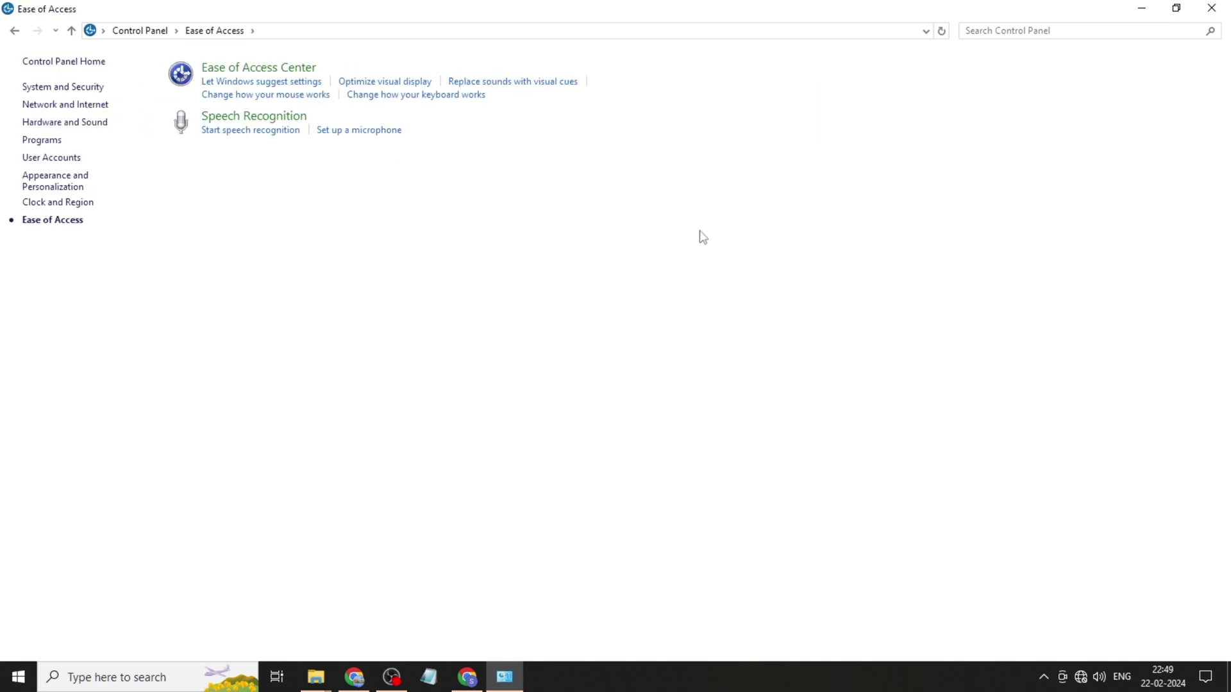
pyautogui.click(271, 73)
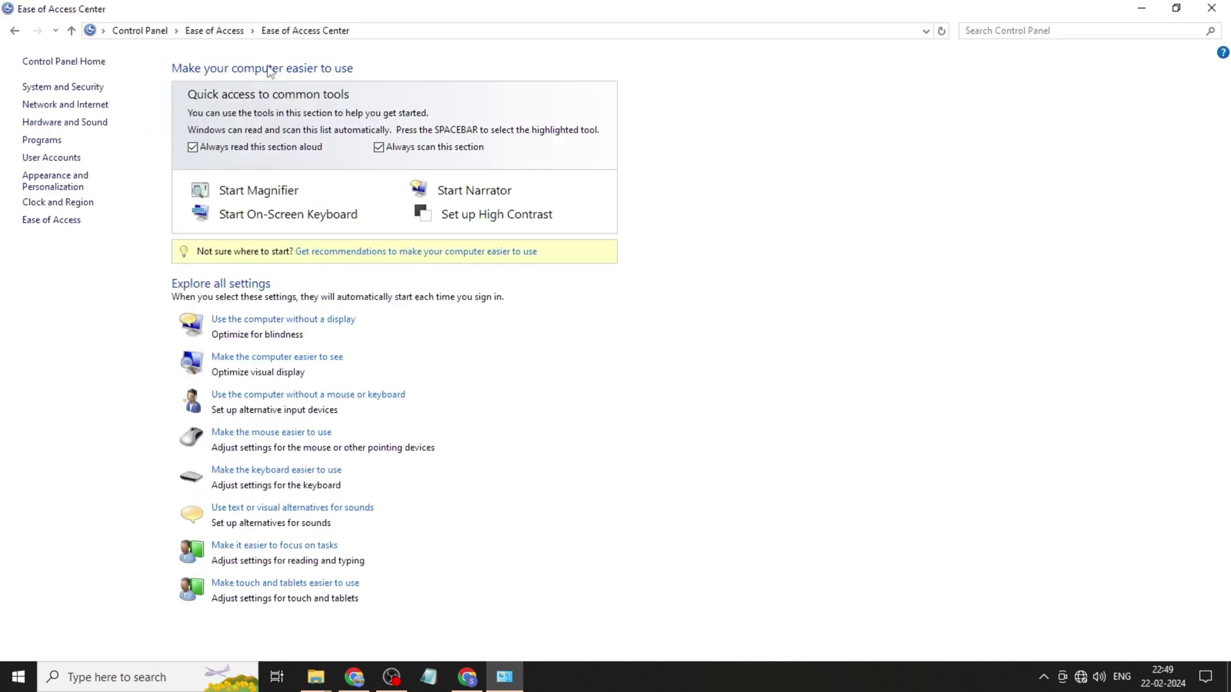
pyautogui.click(275, 472)
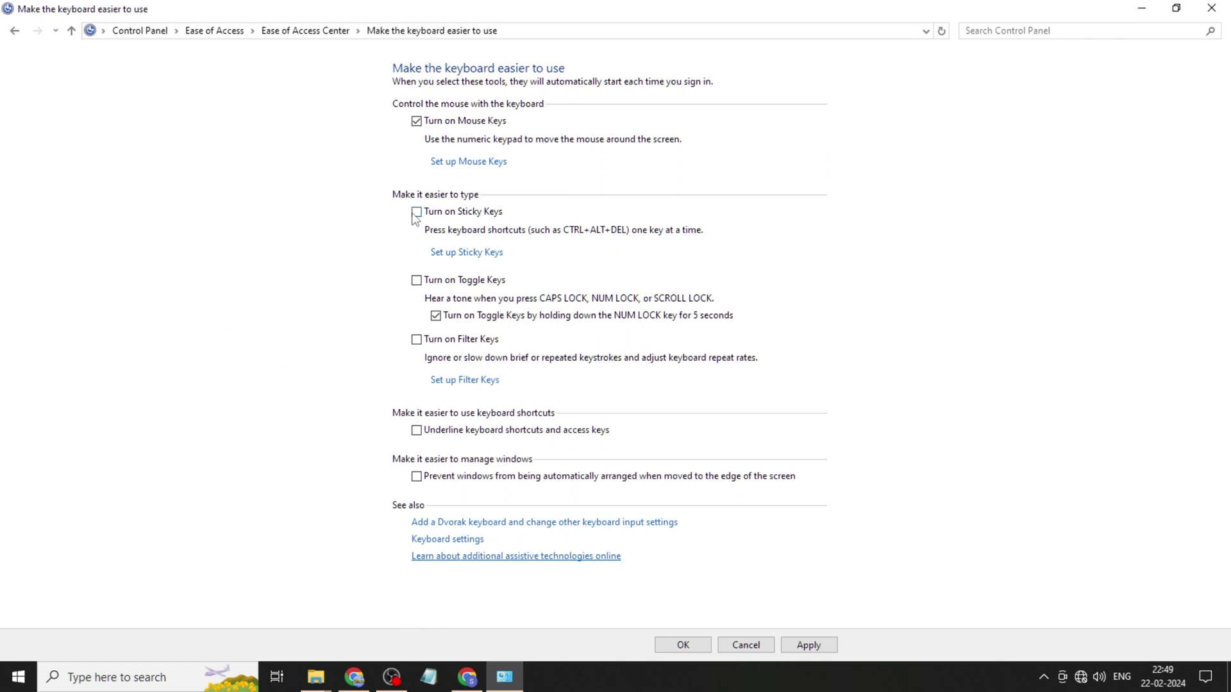
# Uncheck Toggle Keys and Filter Keys, apply the changes, and close Control Panel.
pyautogui.click(809, 648)
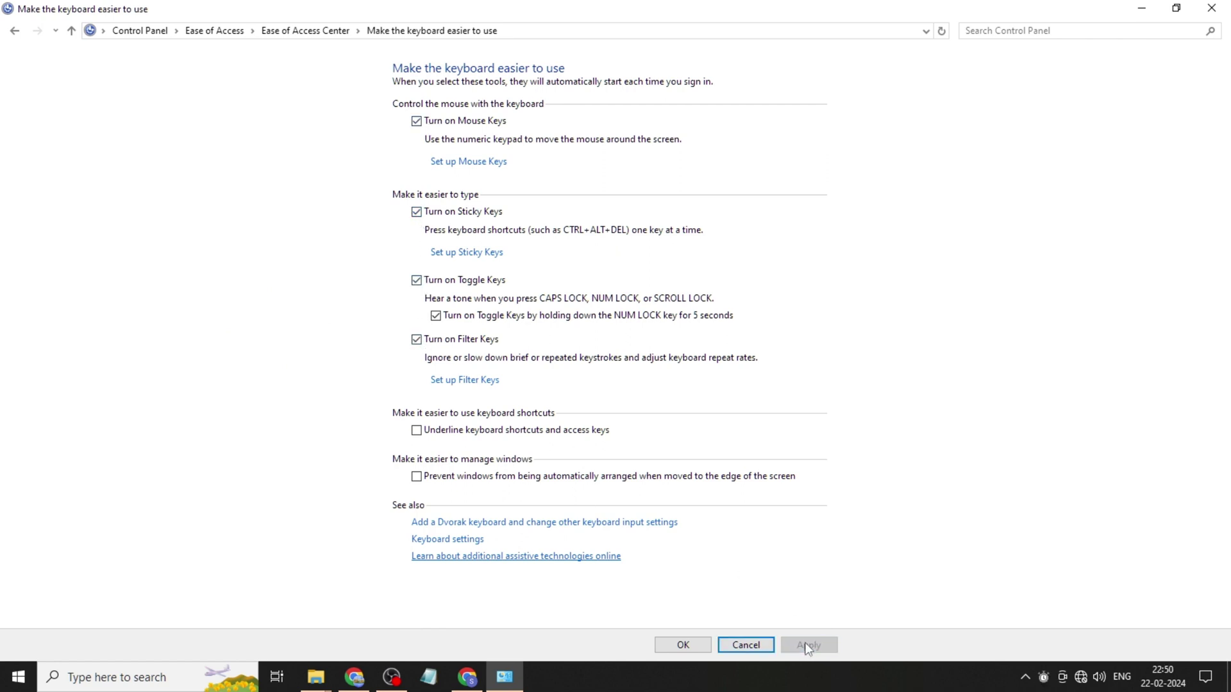
pyautogui.click(417, 340)
pyautogui.click(417, 280)
pyautogui.click(1211, 8)
# Open Device Manager from the Win+X menu and expand the Keyboards category.
pyautogui.rightClick(18, 677)
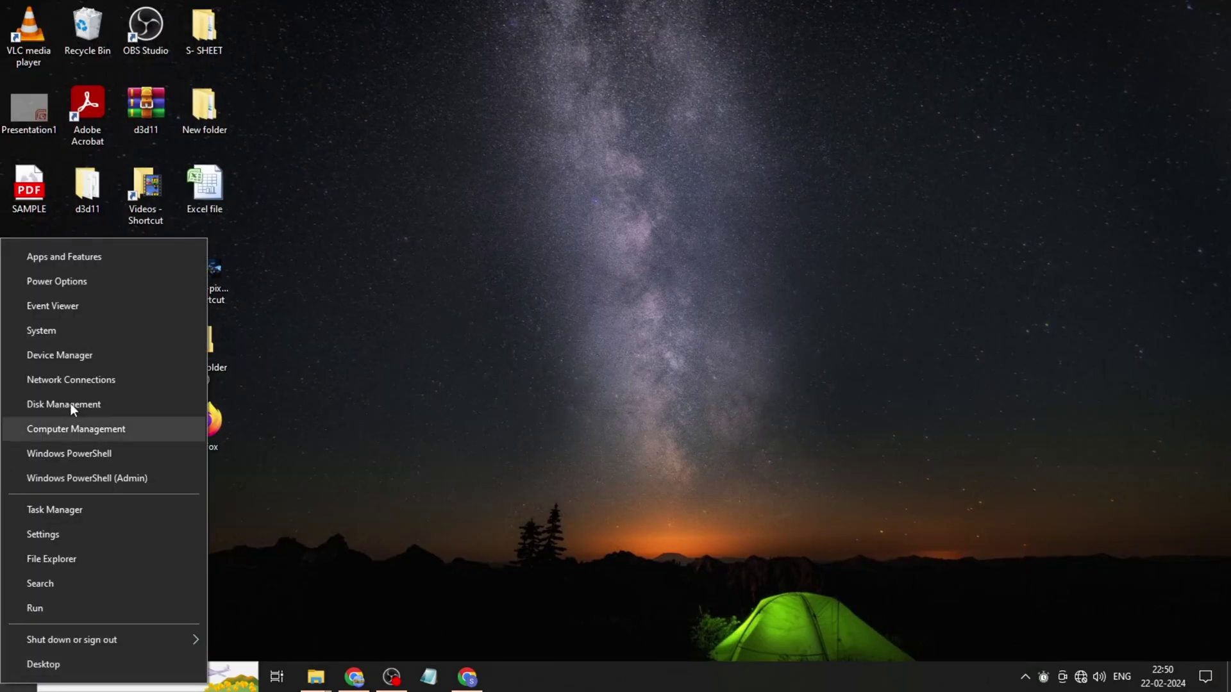
pyautogui.click(75, 357)
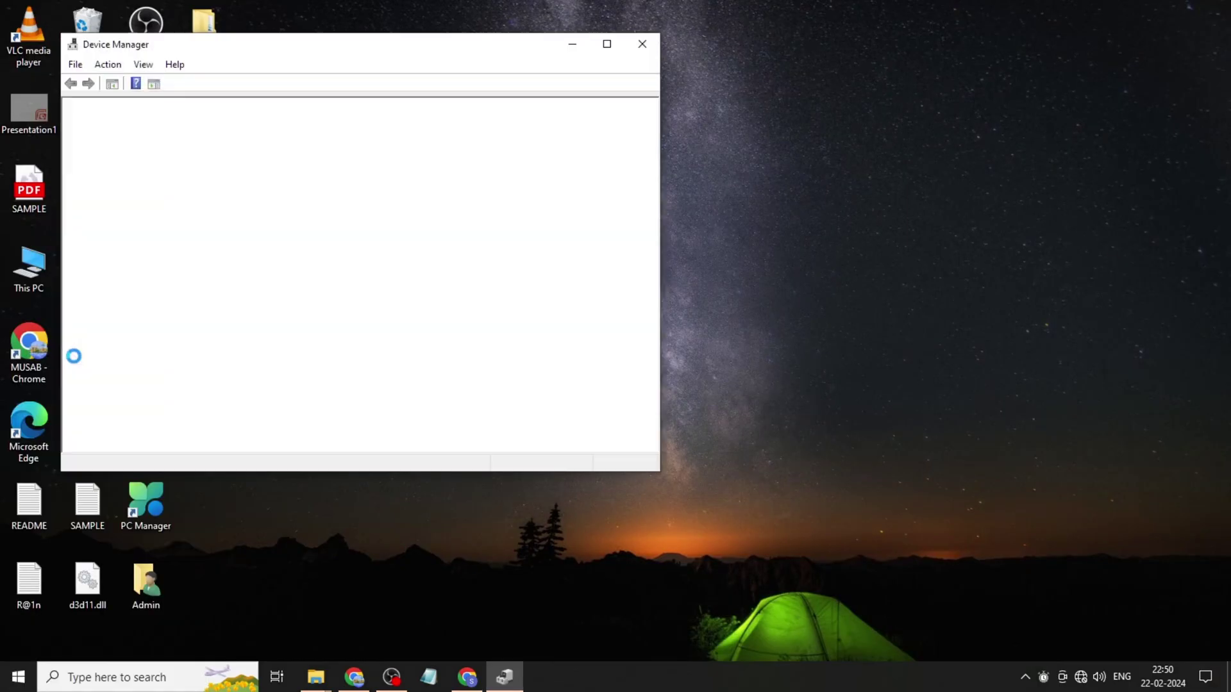
pyautogui.moveTo(463, 55); pyautogui.dragTo(752, 64)
pyautogui.click(375, 210)
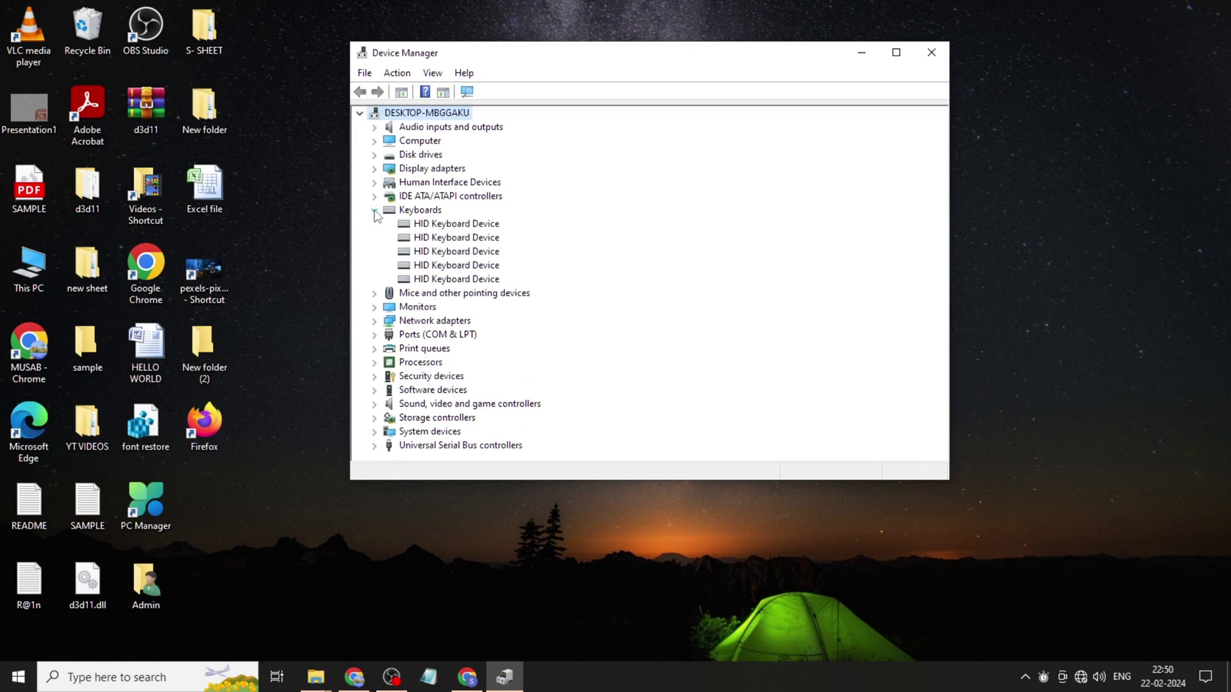
# Search automatically for driver updates for both HID Keyboard Devices.
pyautogui.rightClick(460, 225)
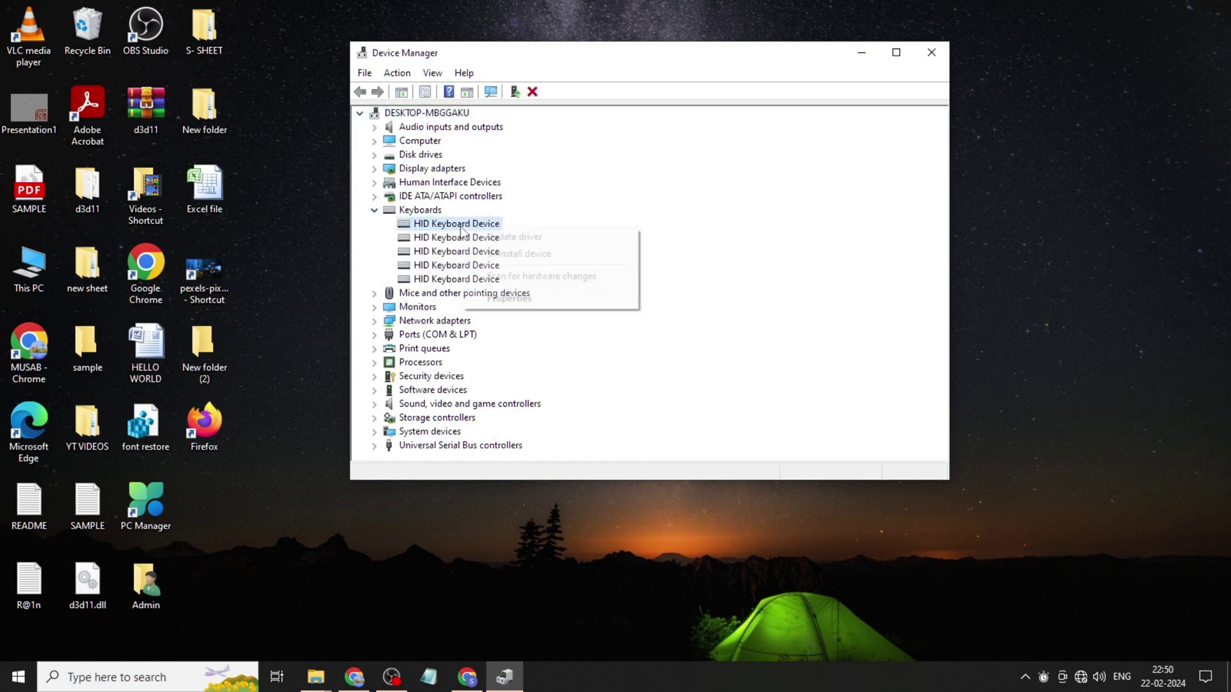
pyautogui.click(530, 236)
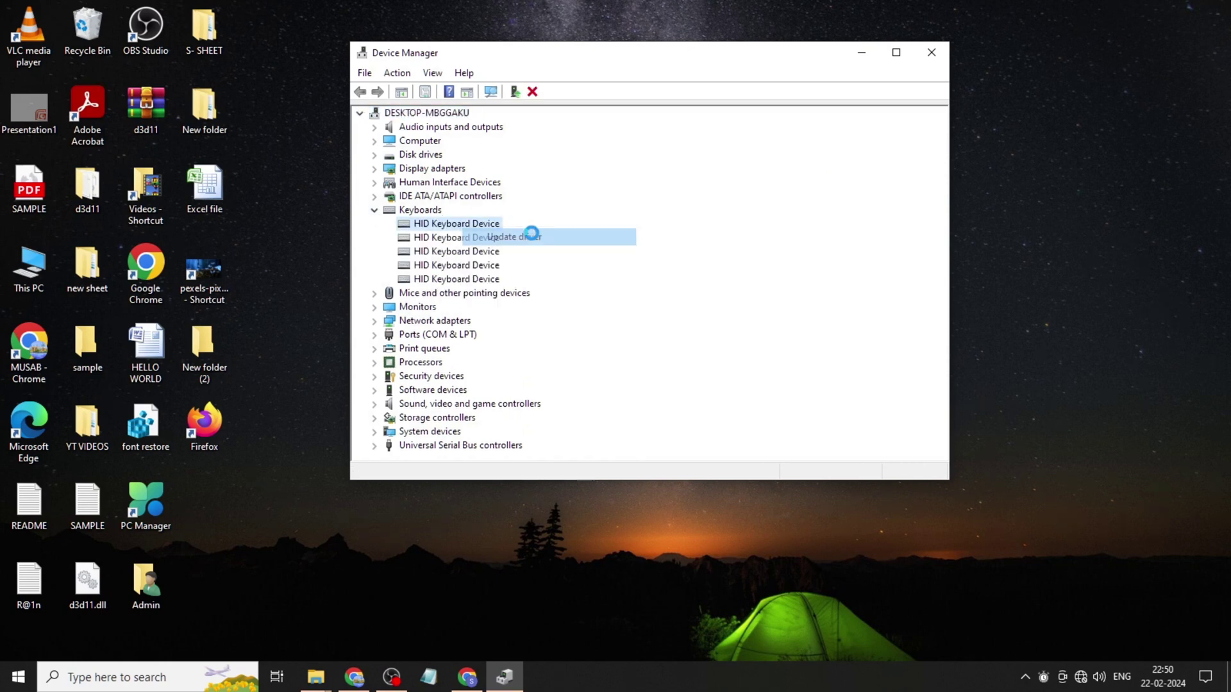
pyautogui.click(564, 236)
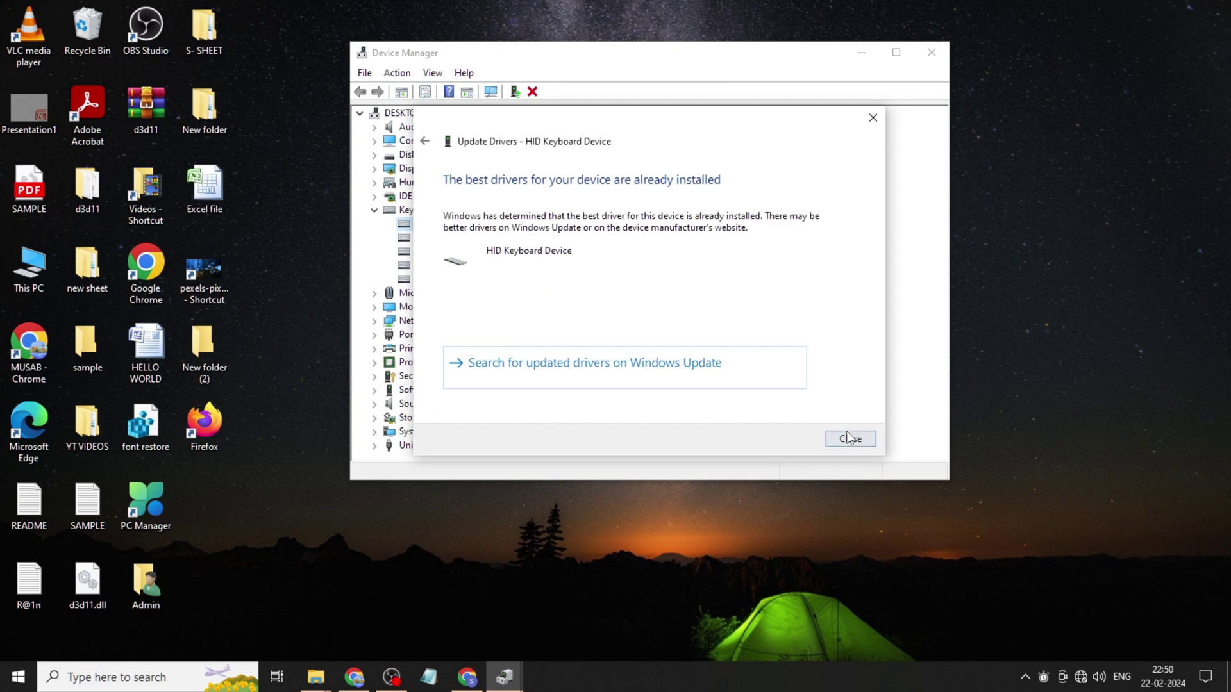
pyautogui.click(850, 440)
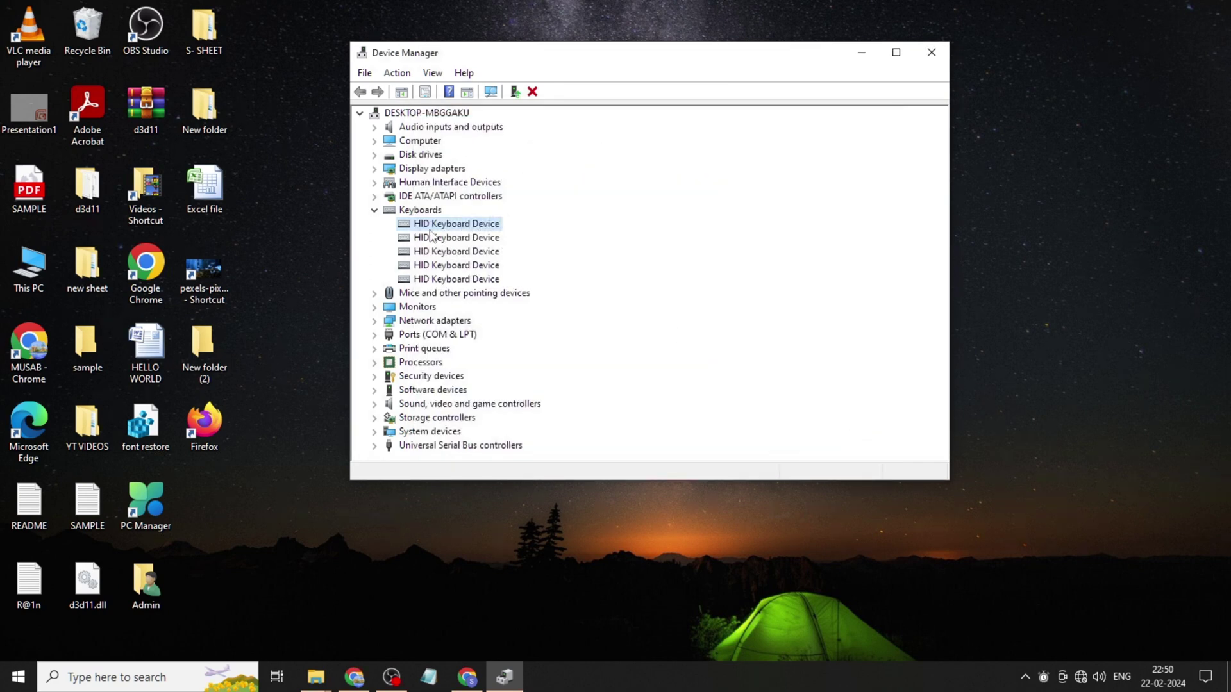
pyautogui.rightClick(439, 244)
pyautogui.click(509, 241)
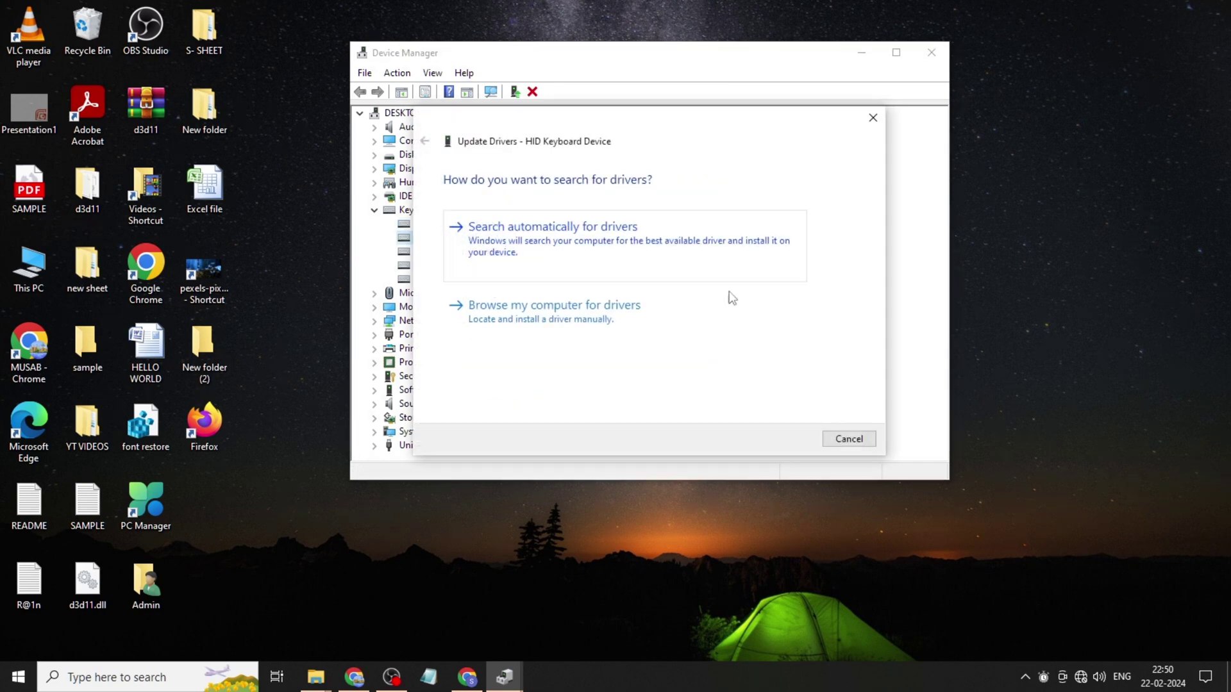
pyautogui.click(575, 241)
pyautogui.click(852, 439)
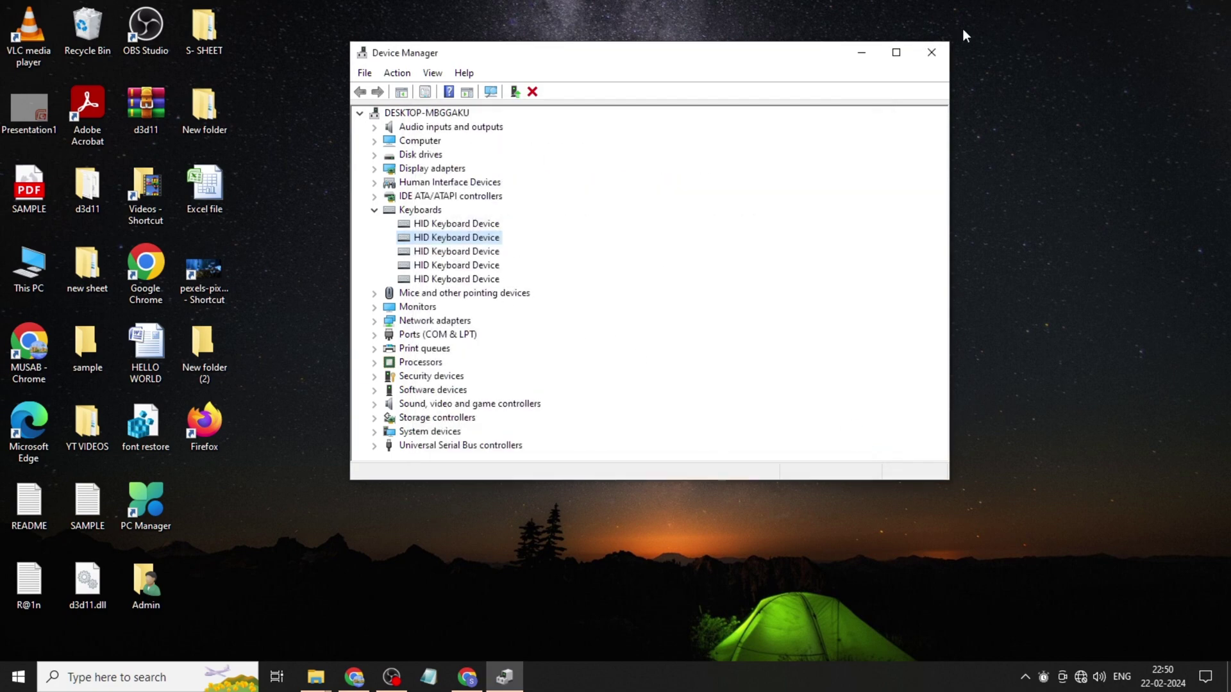
# Close Device Manager and show the Start menu's power options for restarting.
pyautogui.click(931, 51)
pyautogui.click(18, 677)
pyautogui.click(20, 644)
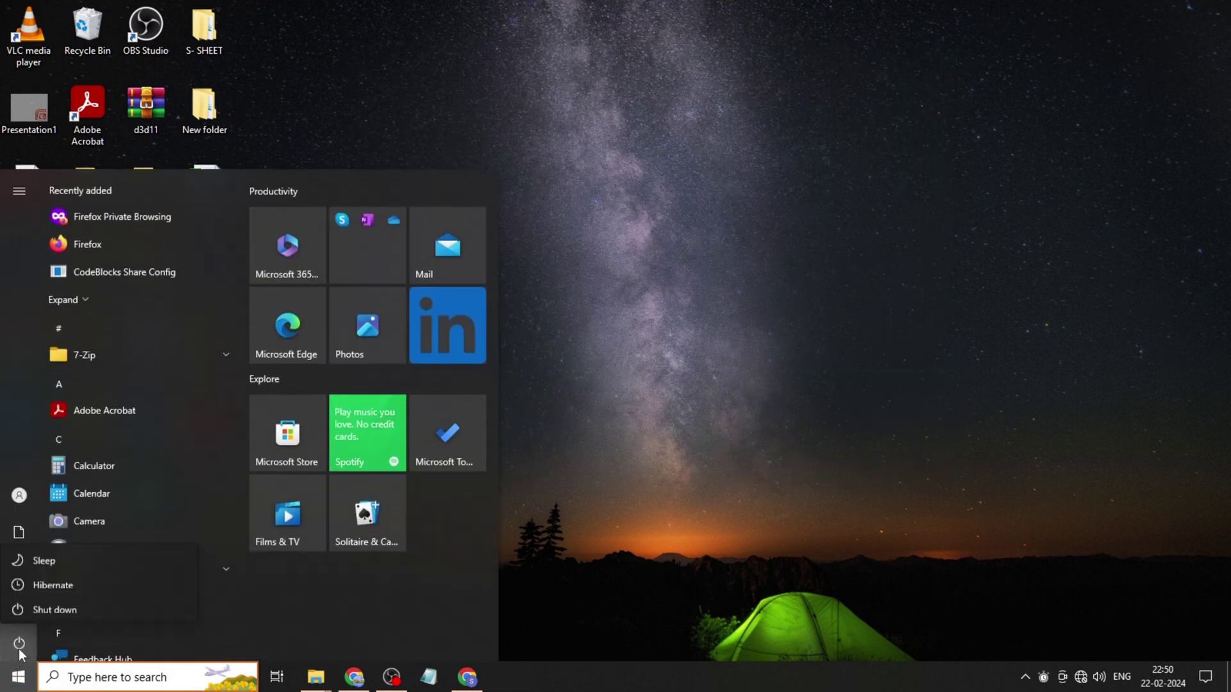